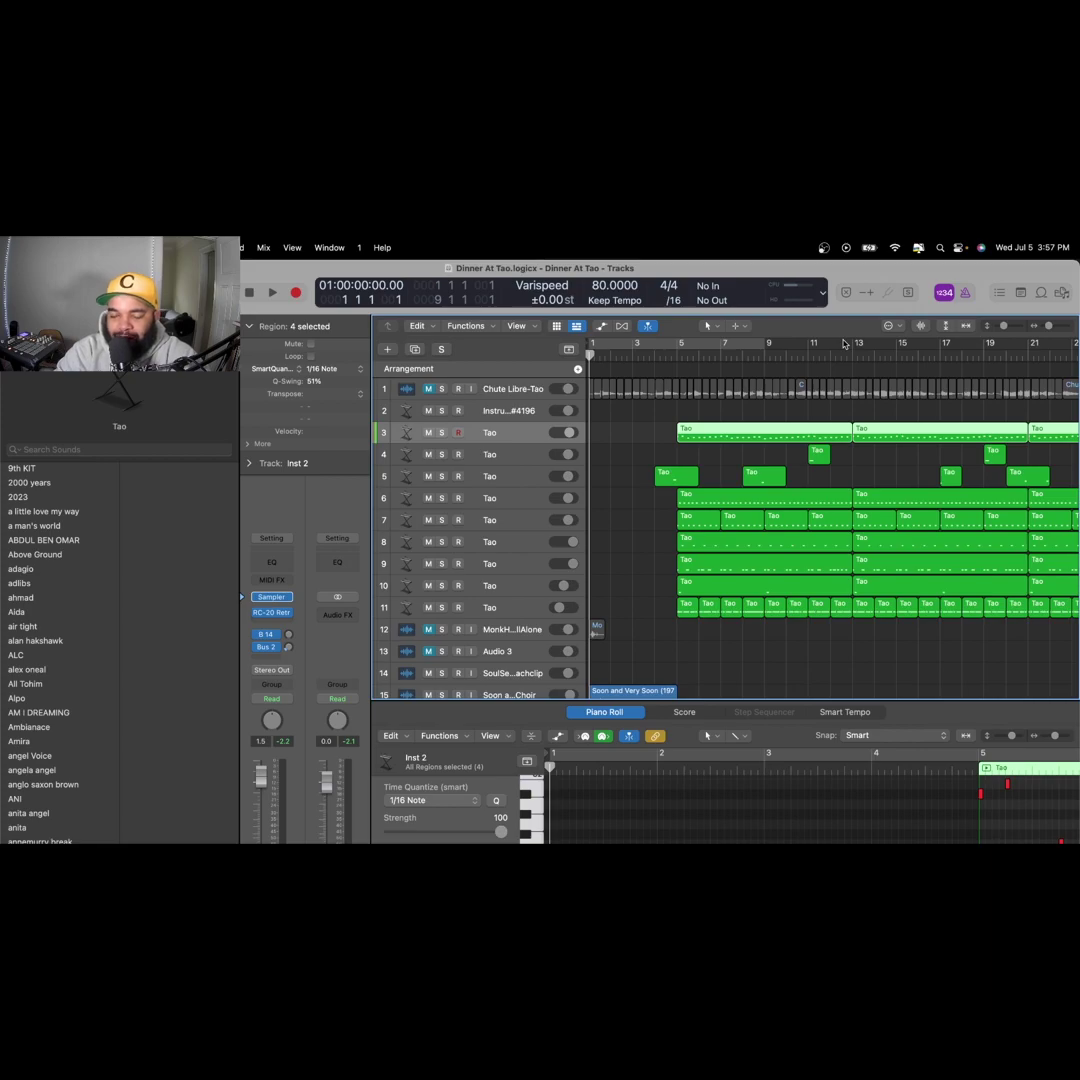
# Solo track 15 and play the choir intro sample on its own, then stop.
pyautogui.scroll(-3, 640, 460)
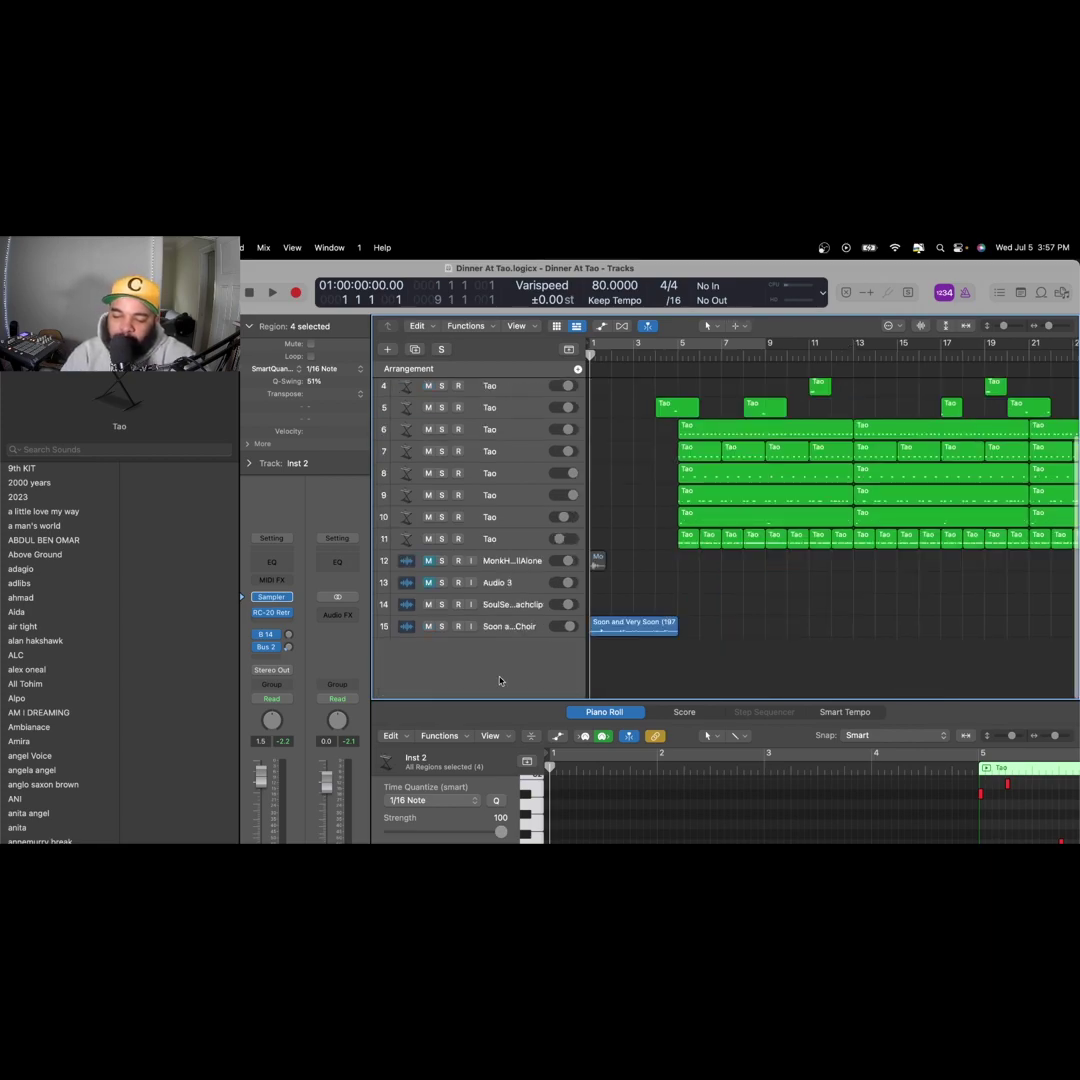
pyautogui.click(445, 627)
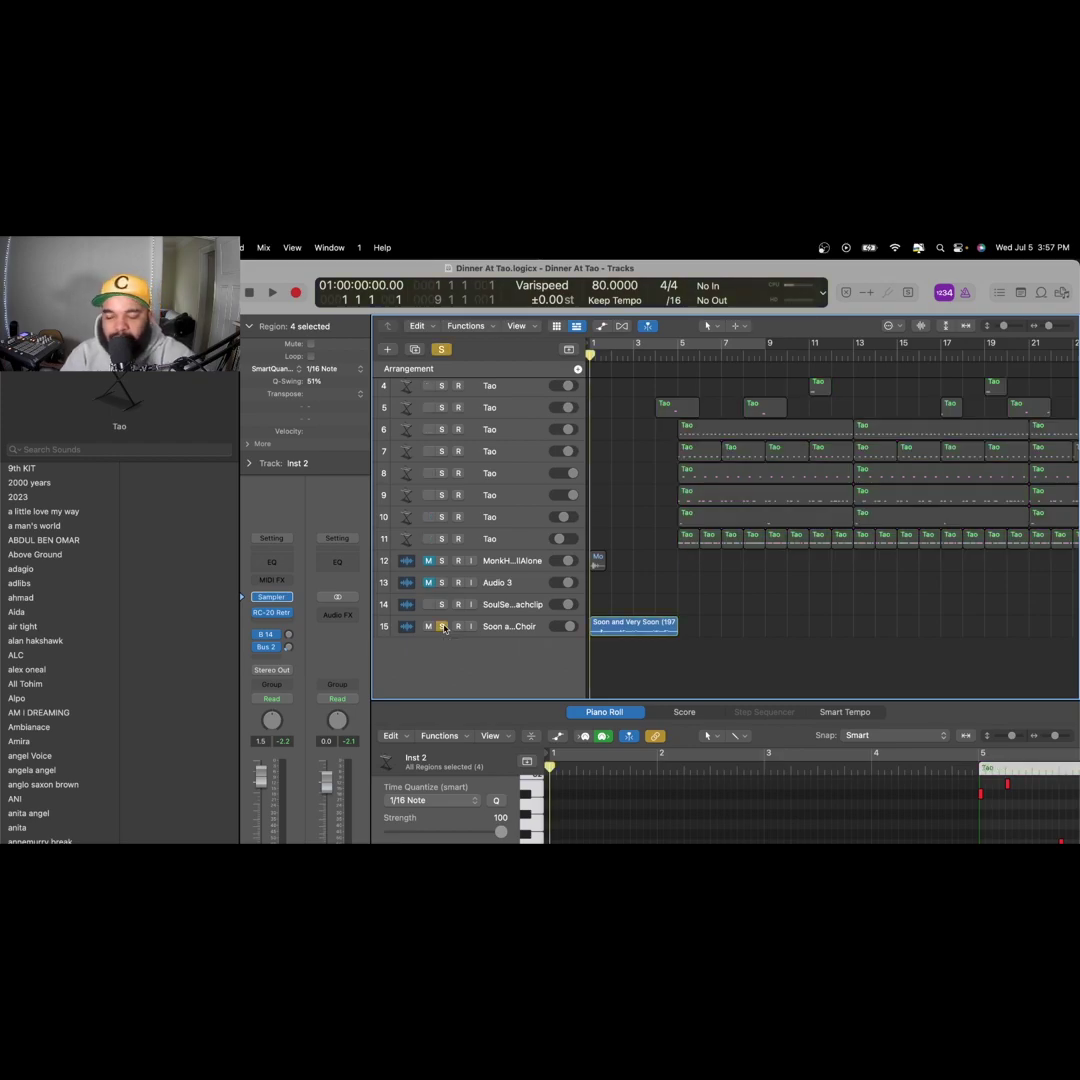
pyautogui.click(647, 667)
pyautogui.press('space')
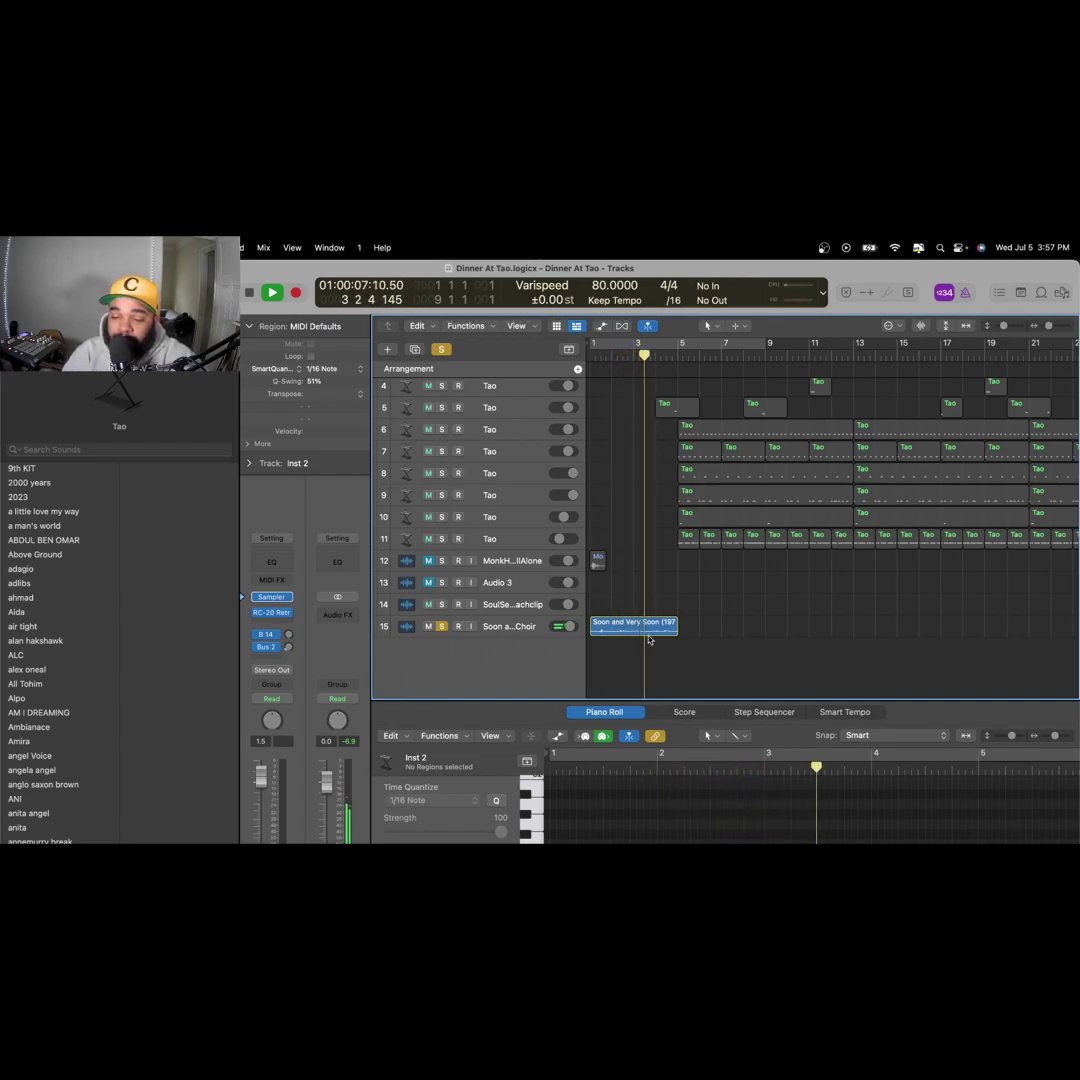
pyautogui.scroll(2, 649, 640)
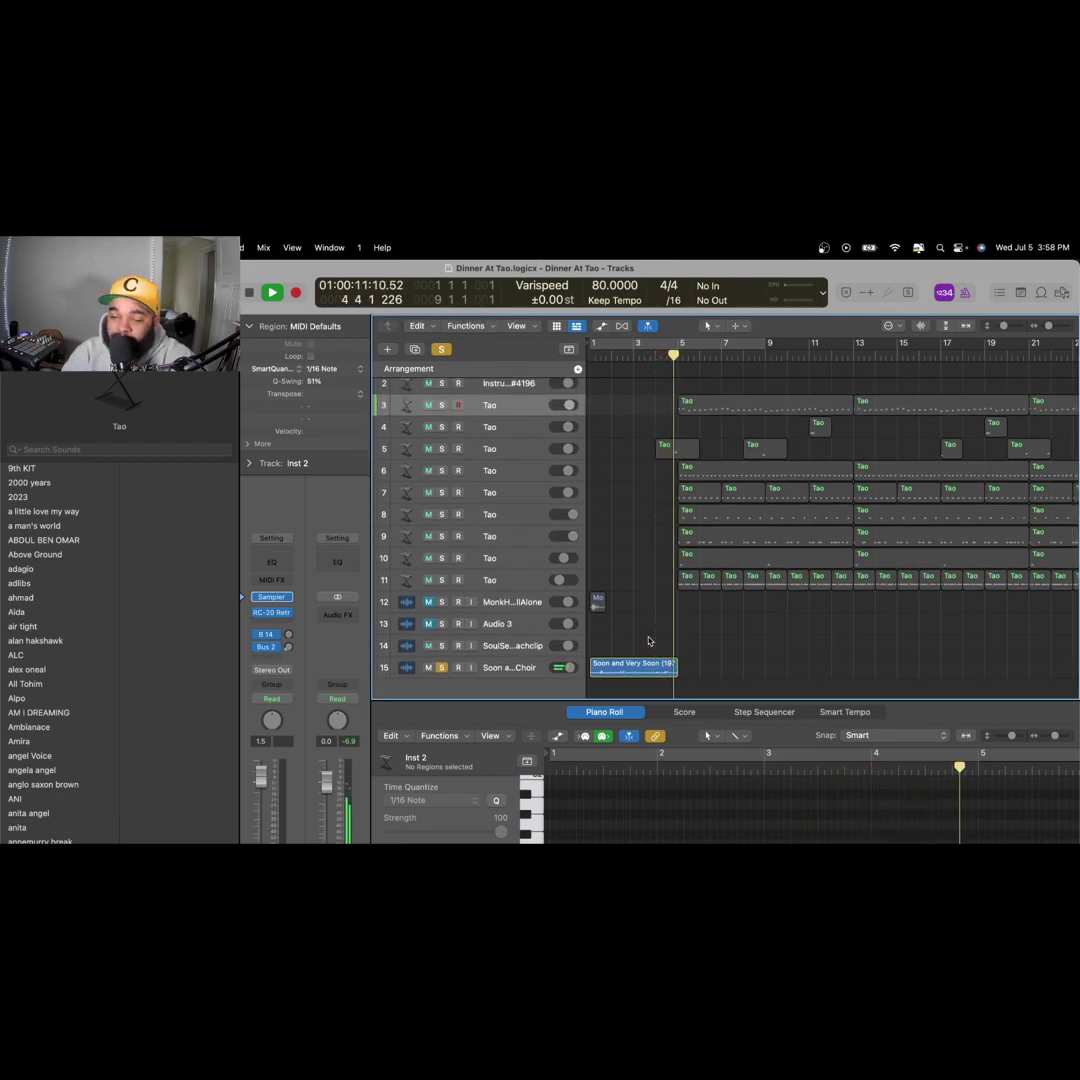
pyautogui.press('space')
# Unsolo track 15 and select all of track 3's Tao regions.
pyautogui.click(441, 667)
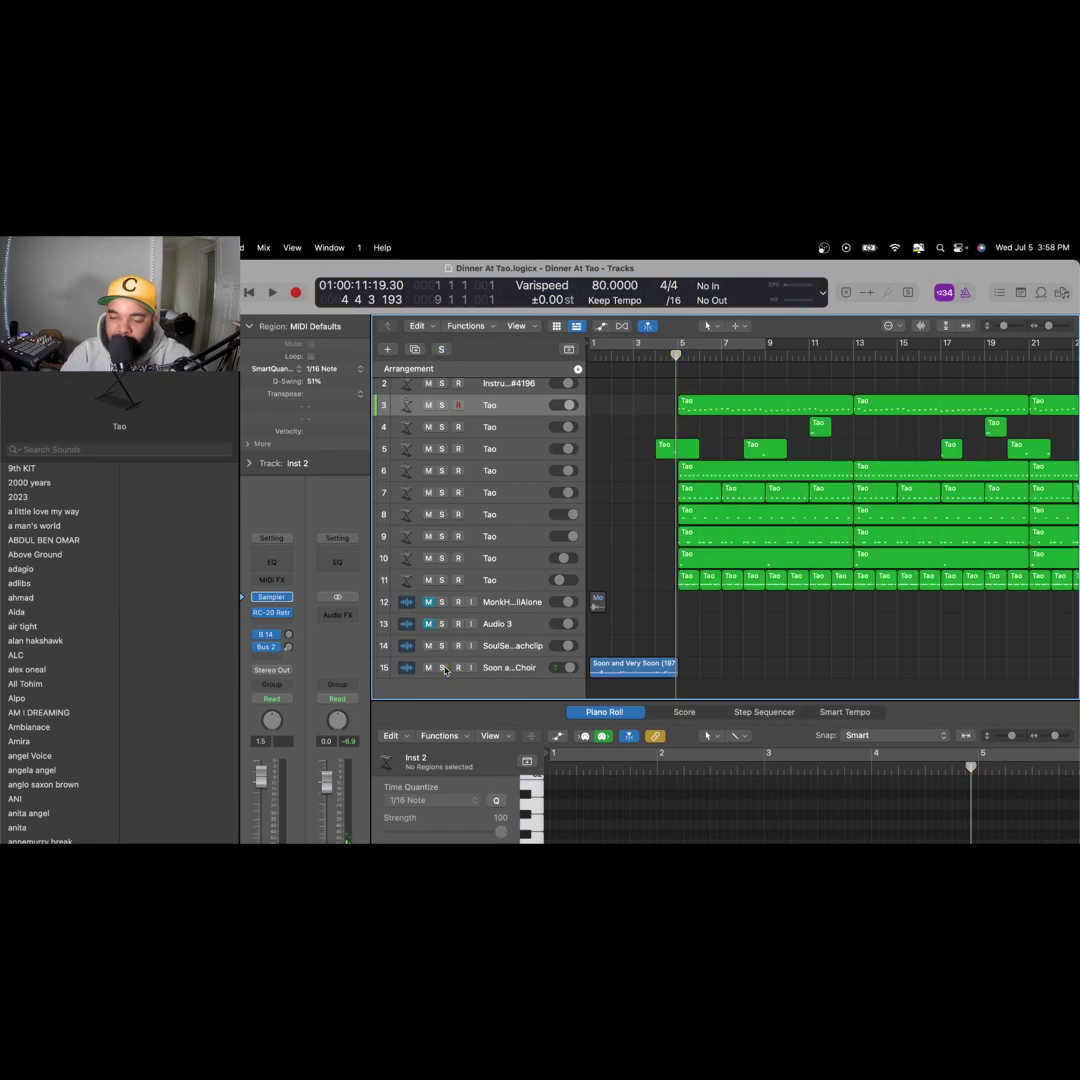
pyautogui.scroll(2, 531, 531)
pyautogui.hscroll(1, 531, 531)
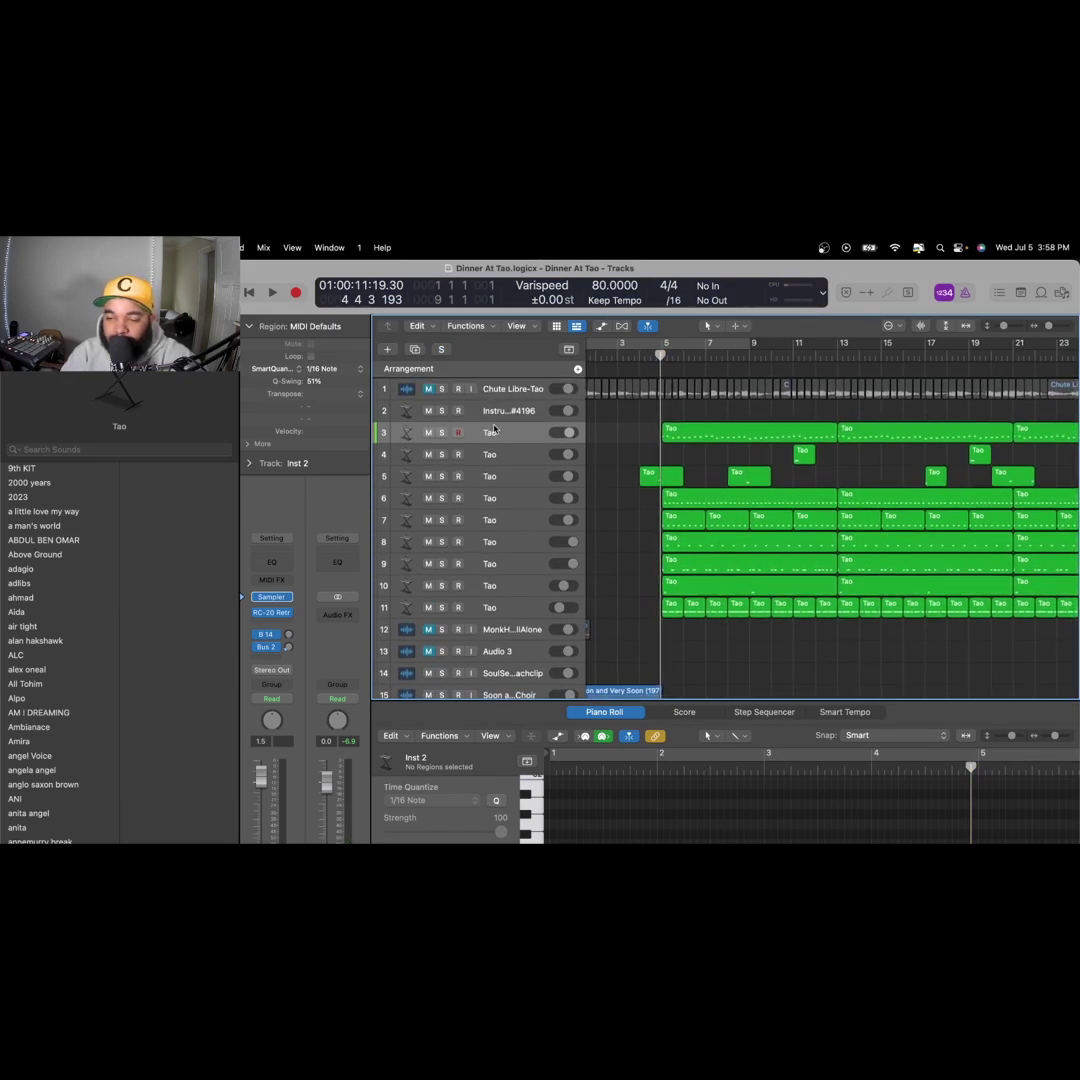
pyautogui.click(505, 433)
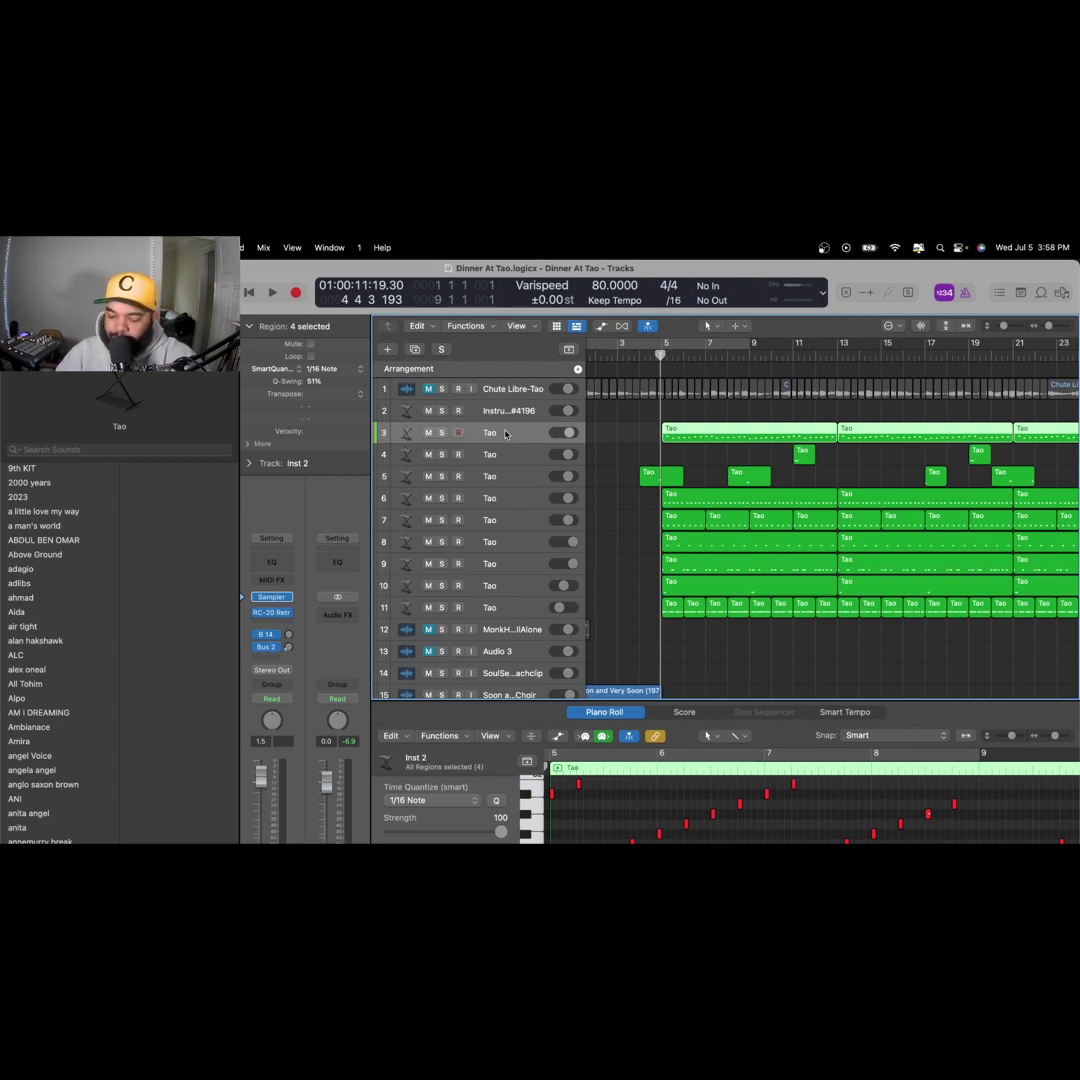
# Open the event list, then list the Chute Libre-Tao sample and its chopped audio files in the Browser.
pyautogui.press('e')
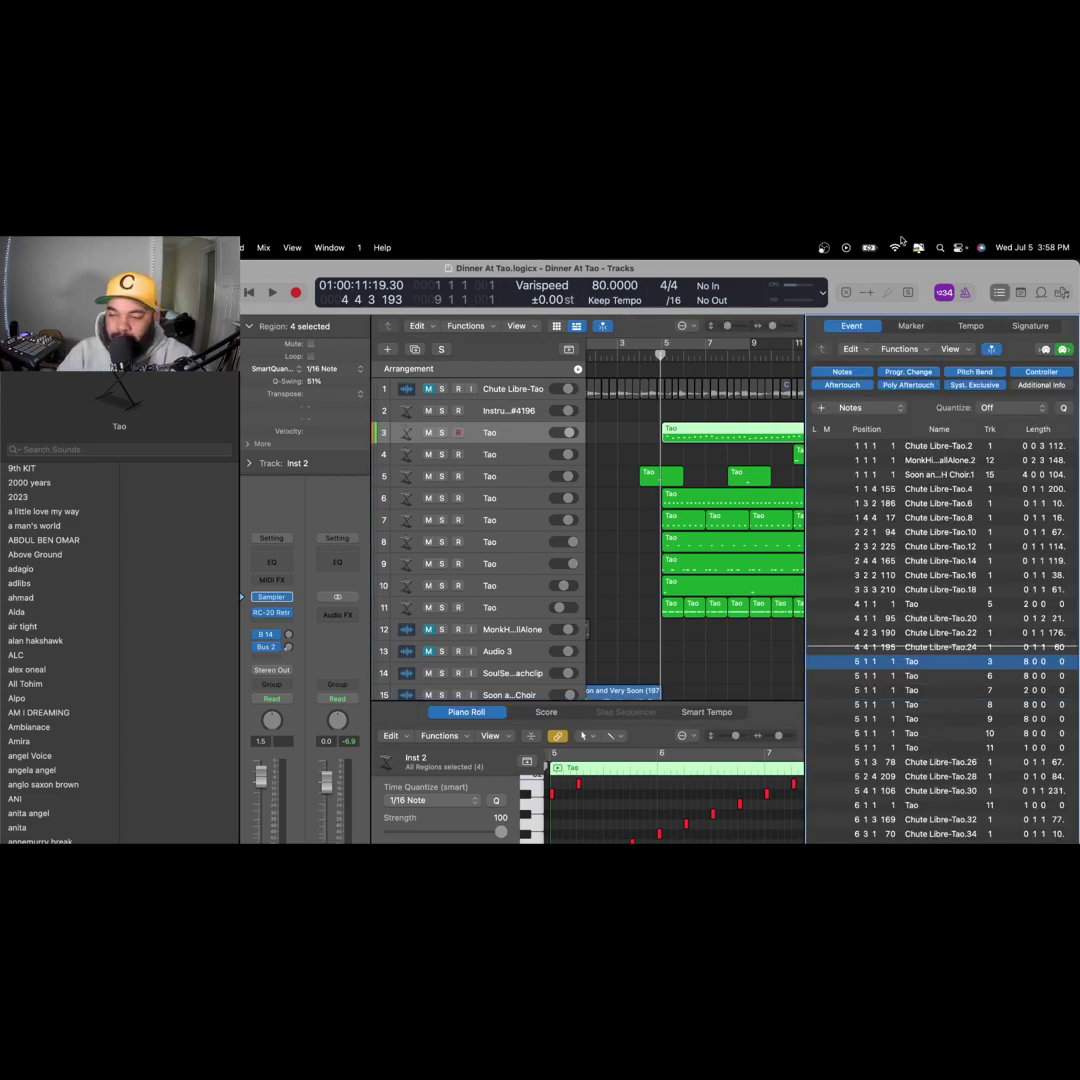
pyautogui.click(1062, 292)
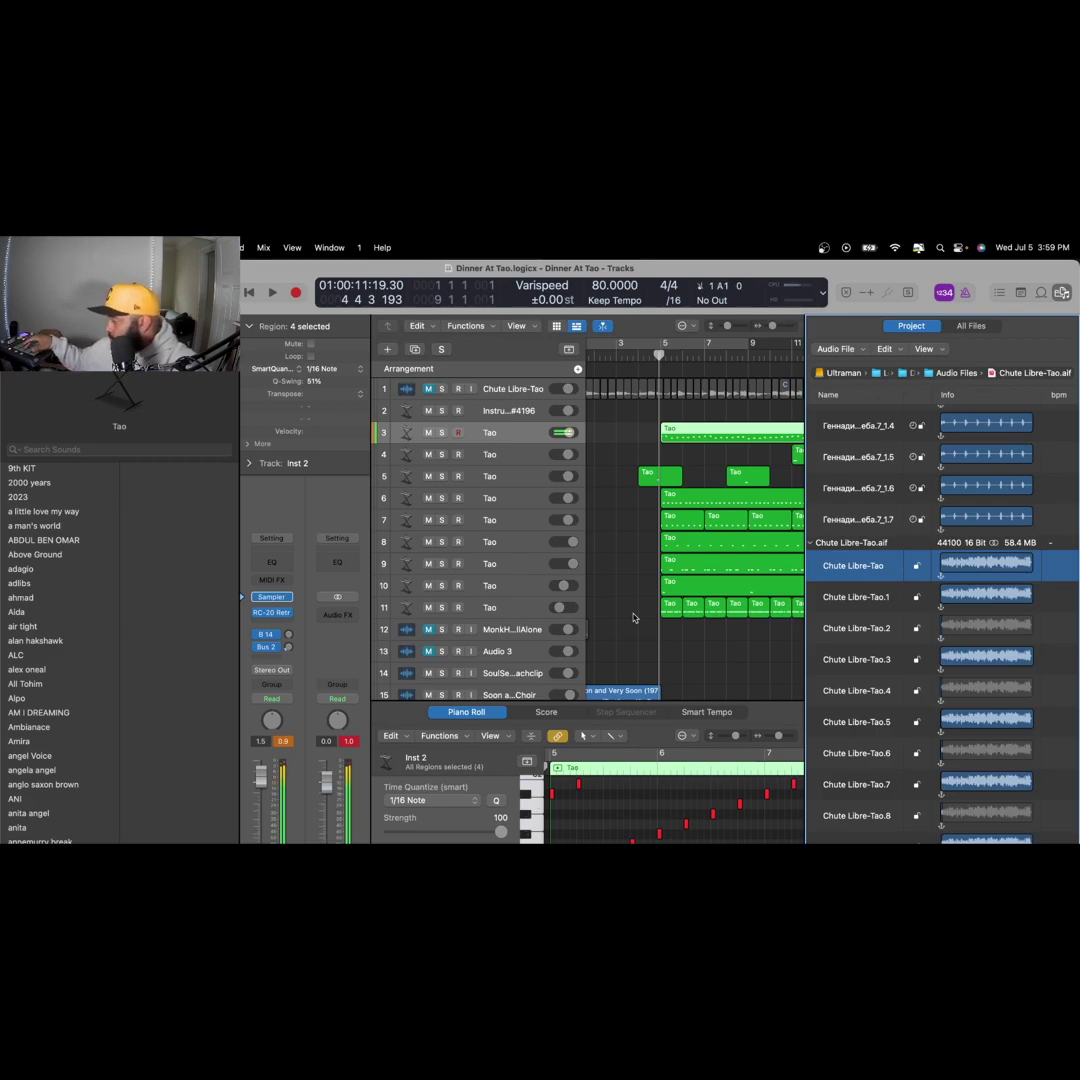
# Play the soloed chopped sample on track 3, layering in solos on tracks 6, 7 and 10.
pyautogui.click(440, 433)
pyautogui.press('space')
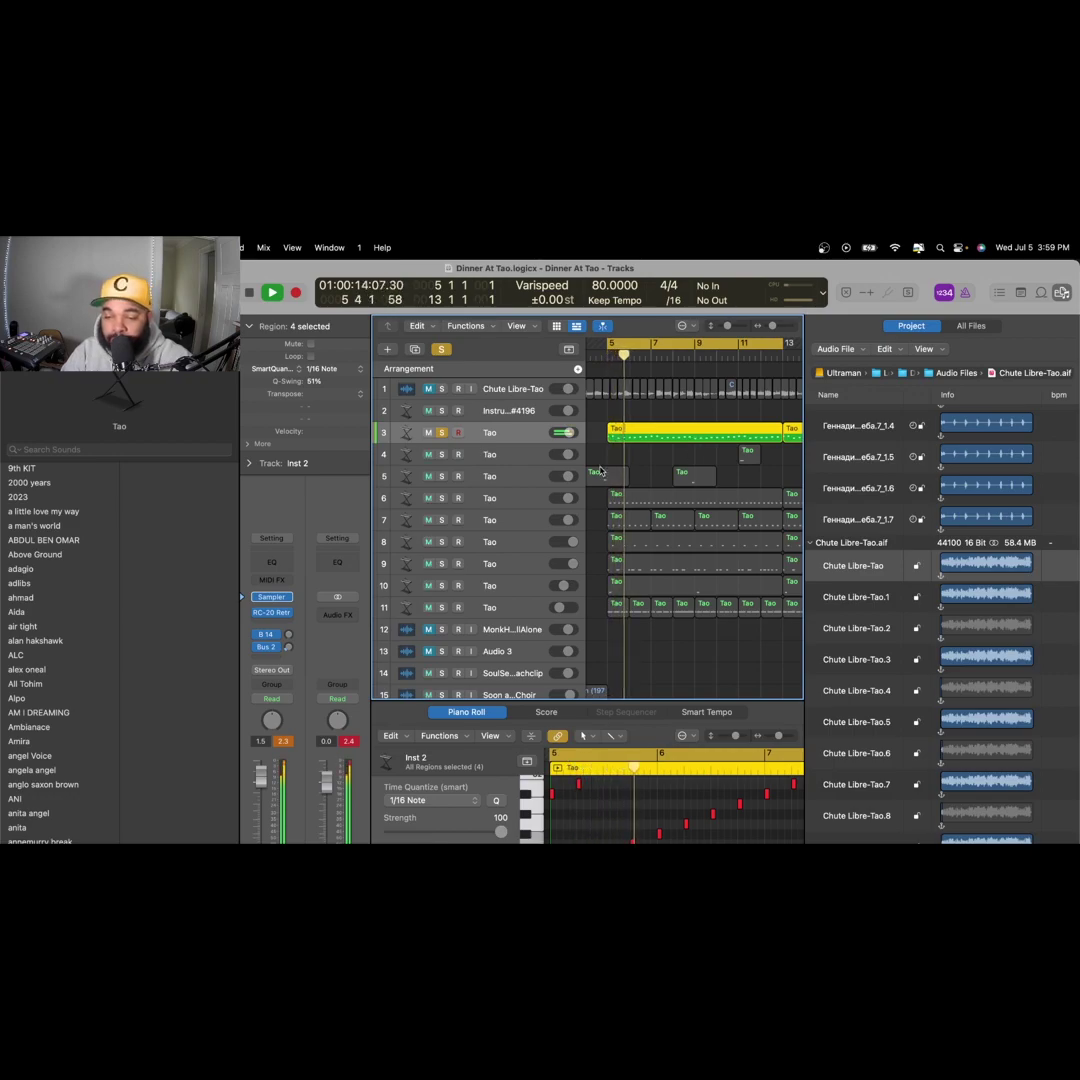
pyautogui.click(441, 498)
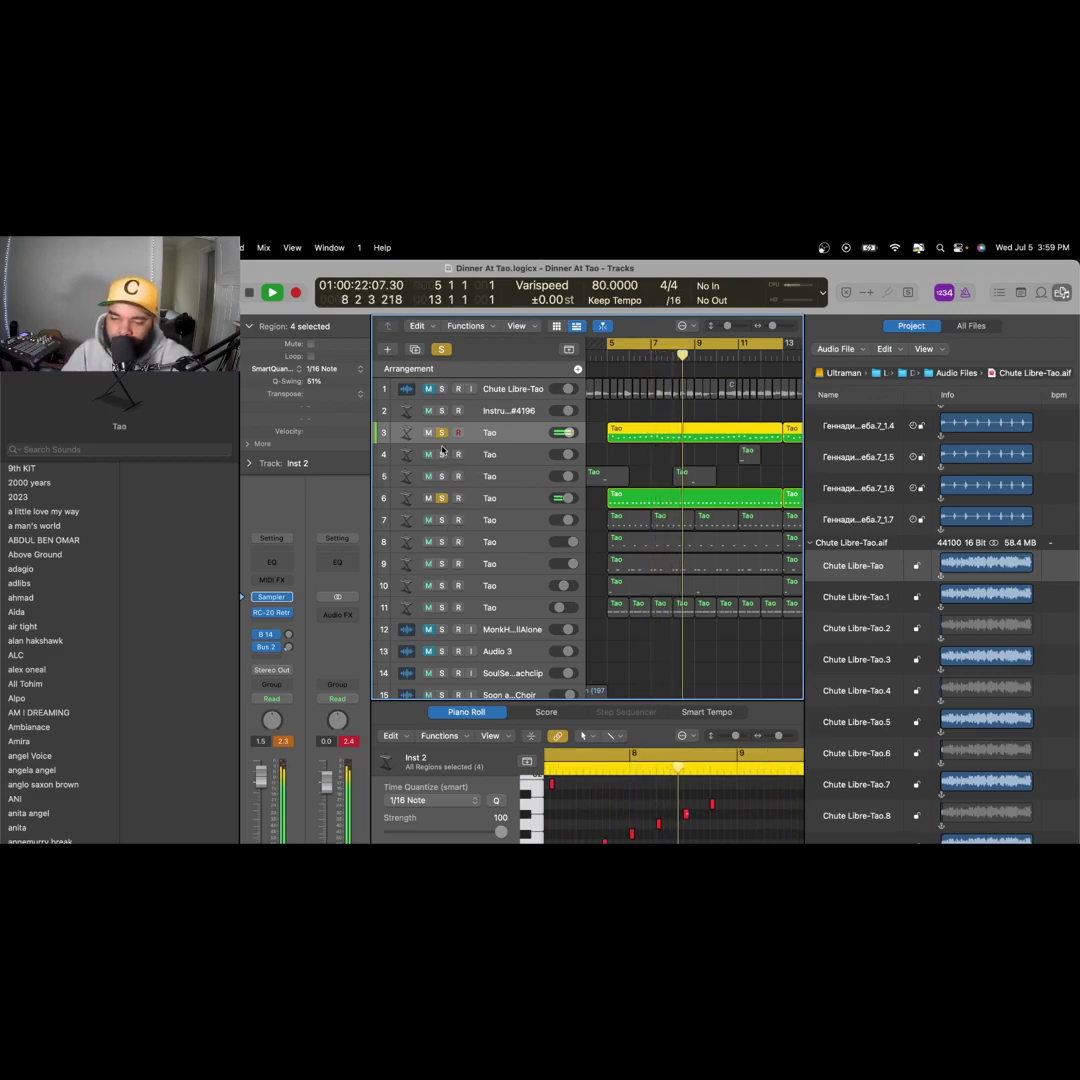
pyautogui.click(441, 520)
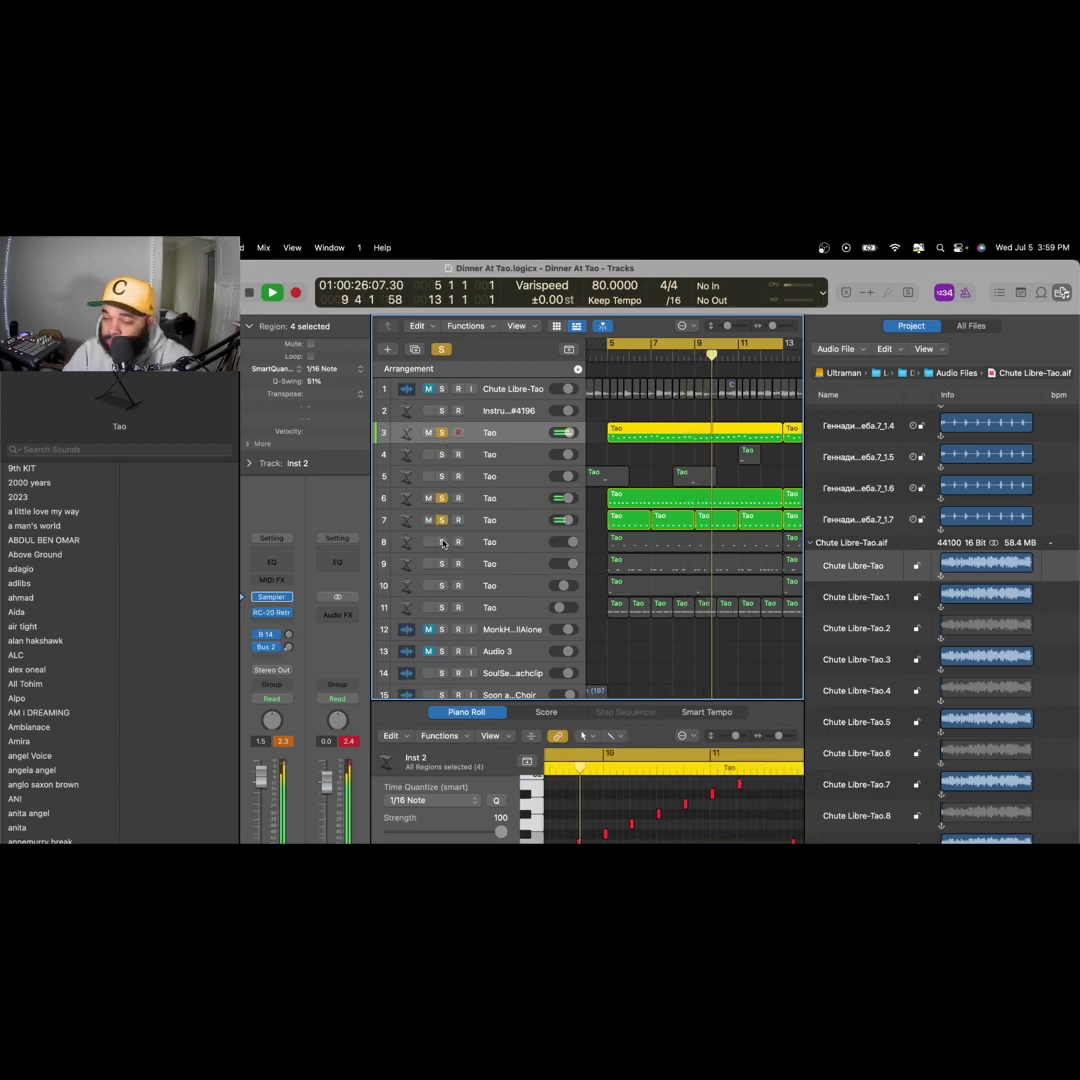
pyautogui.press('space')
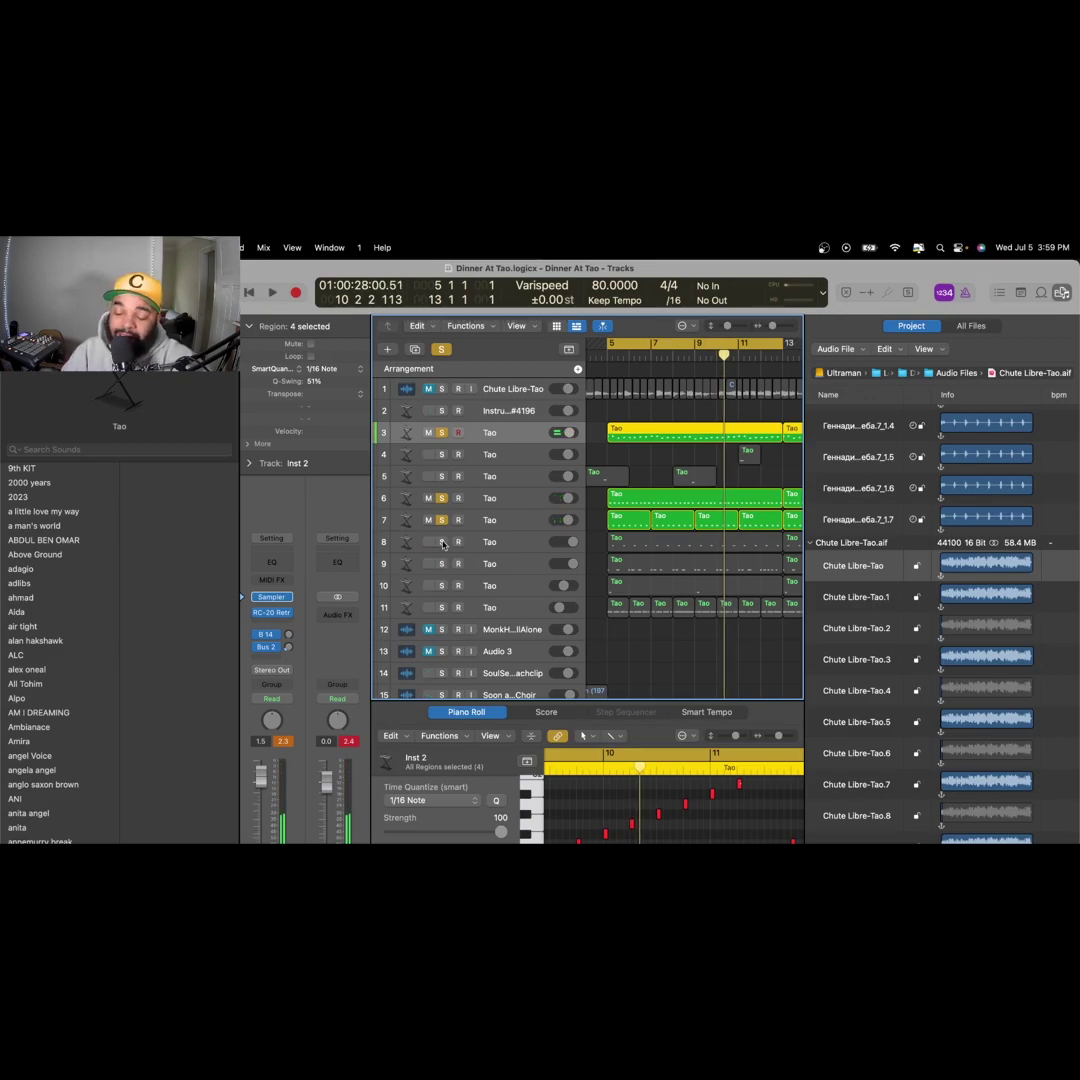
pyautogui.click(442, 586)
pyautogui.press('space')
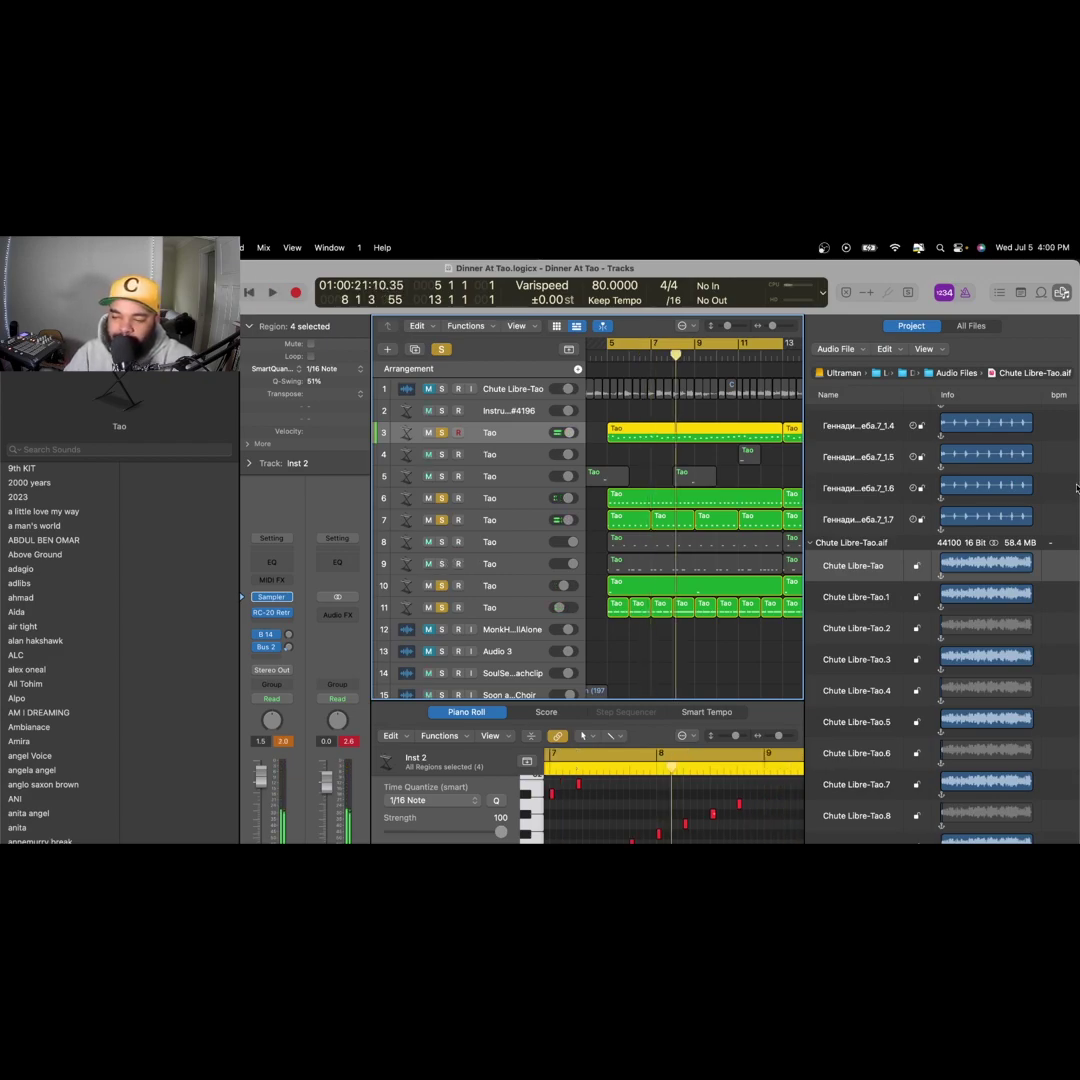
# Close the audio file browser, add solos on tracks 5, 4, 8 and 9 during playback, then clear all solos and stop.
pyautogui.press('f')
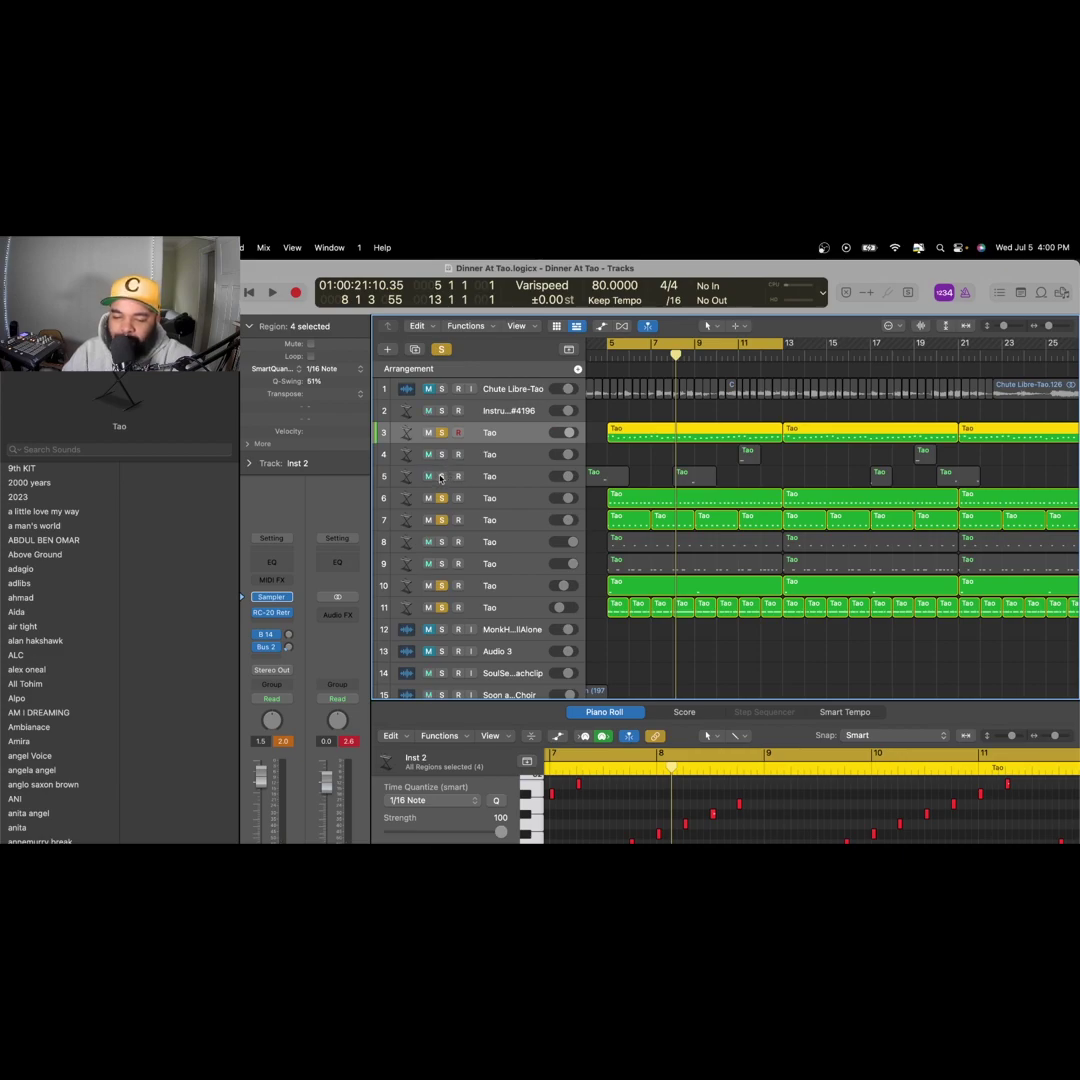
pyautogui.click(441, 476)
pyautogui.click(441, 454)
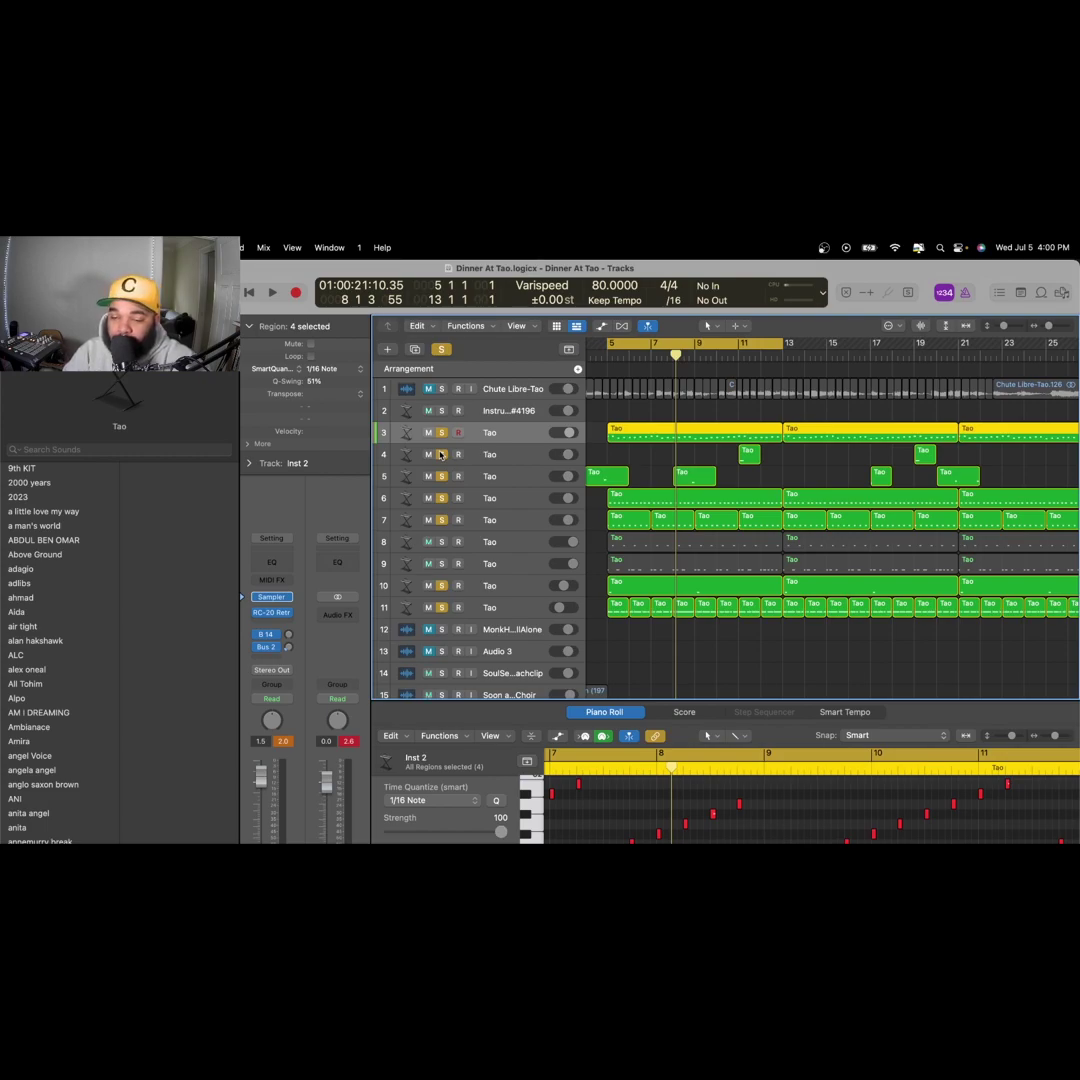
pyautogui.press('space')
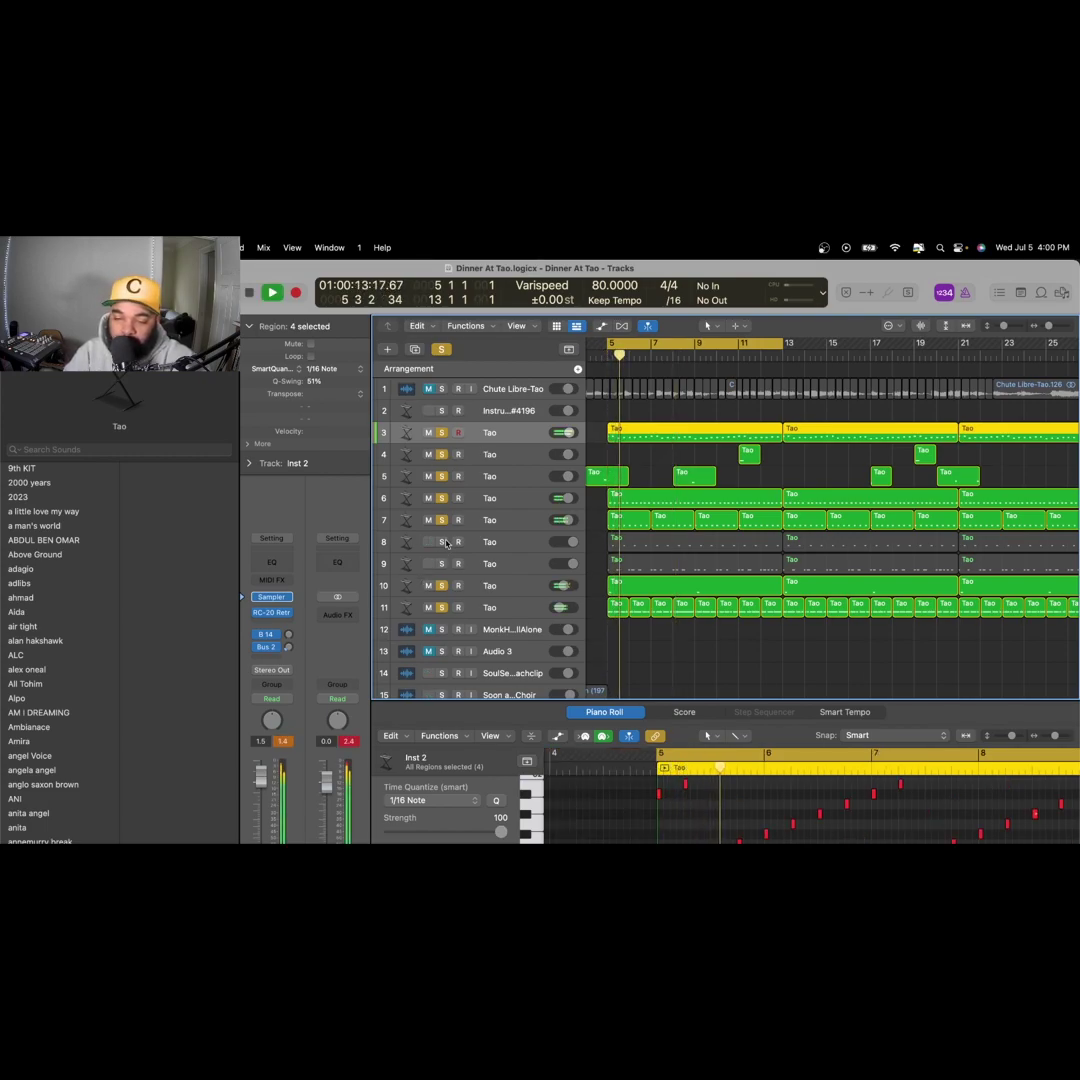
pyautogui.click(441, 542)
pyautogui.click(441, 564)
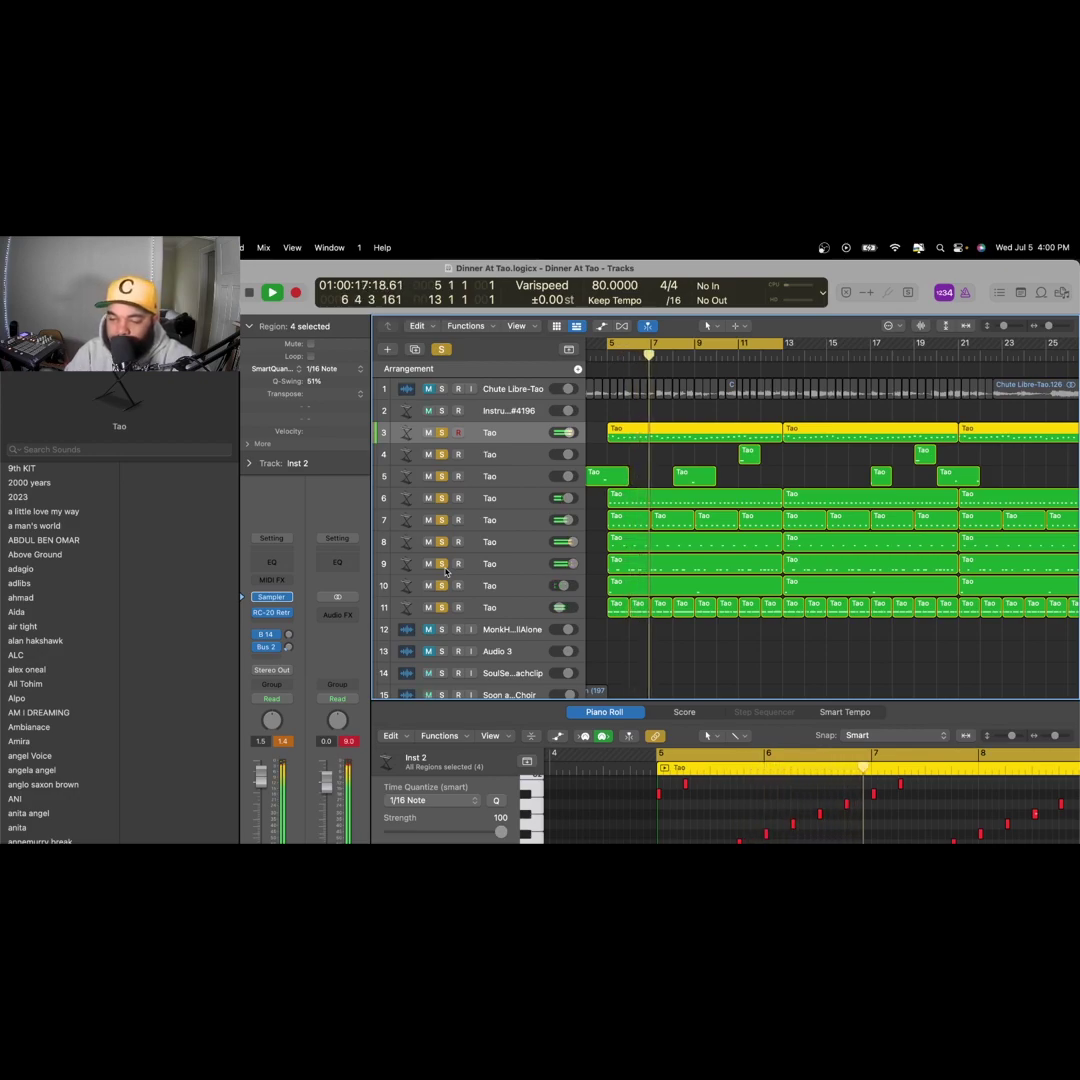
pyautogui.click(441, 349)
pyautogui.press('space')
# Return to bar 1, zoom out to show bars 1–41, and play the full arrangement.
pyautogui.press('Return')
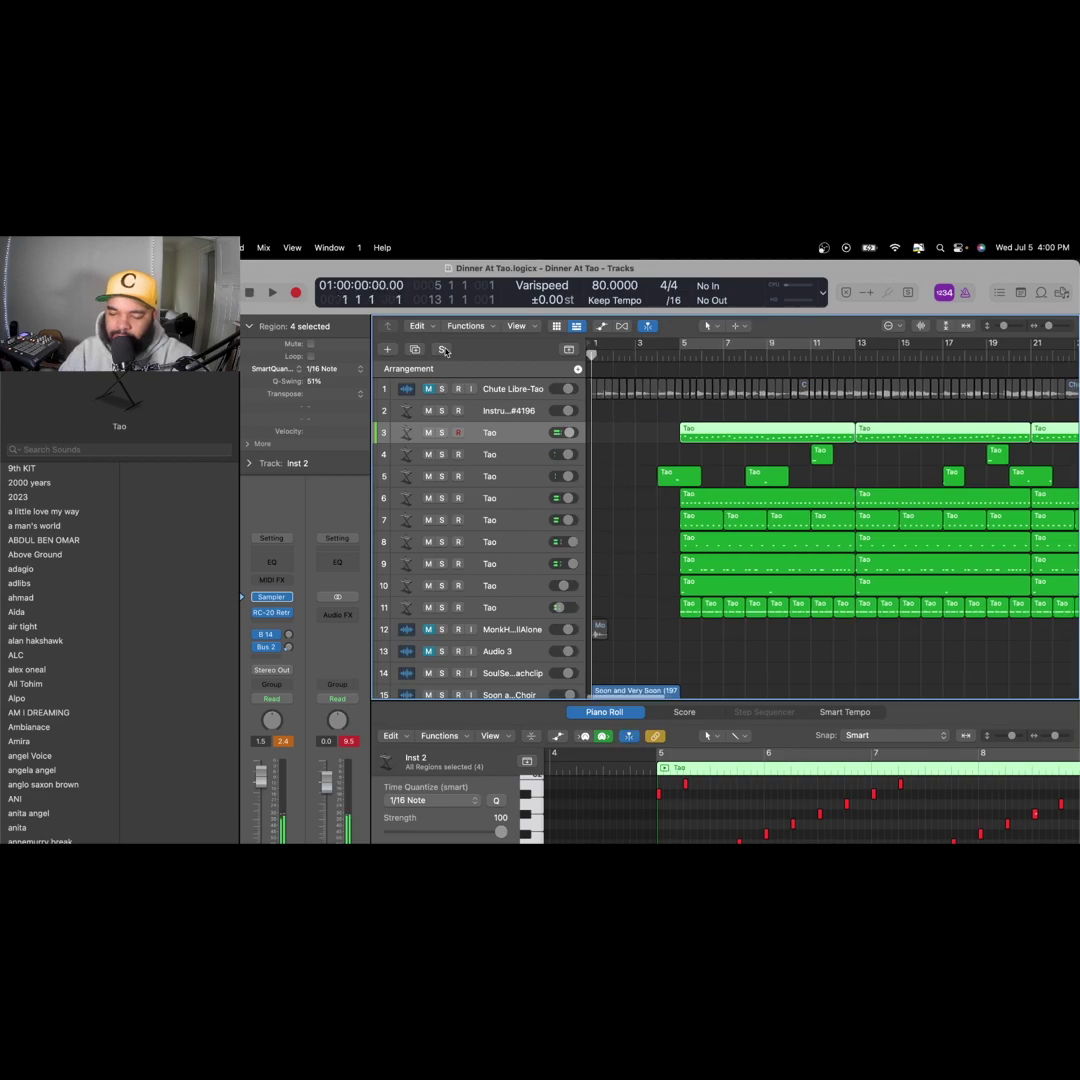
pyautogui.scroll(-3, 657, 662)
pyautogui.press('super+Left')
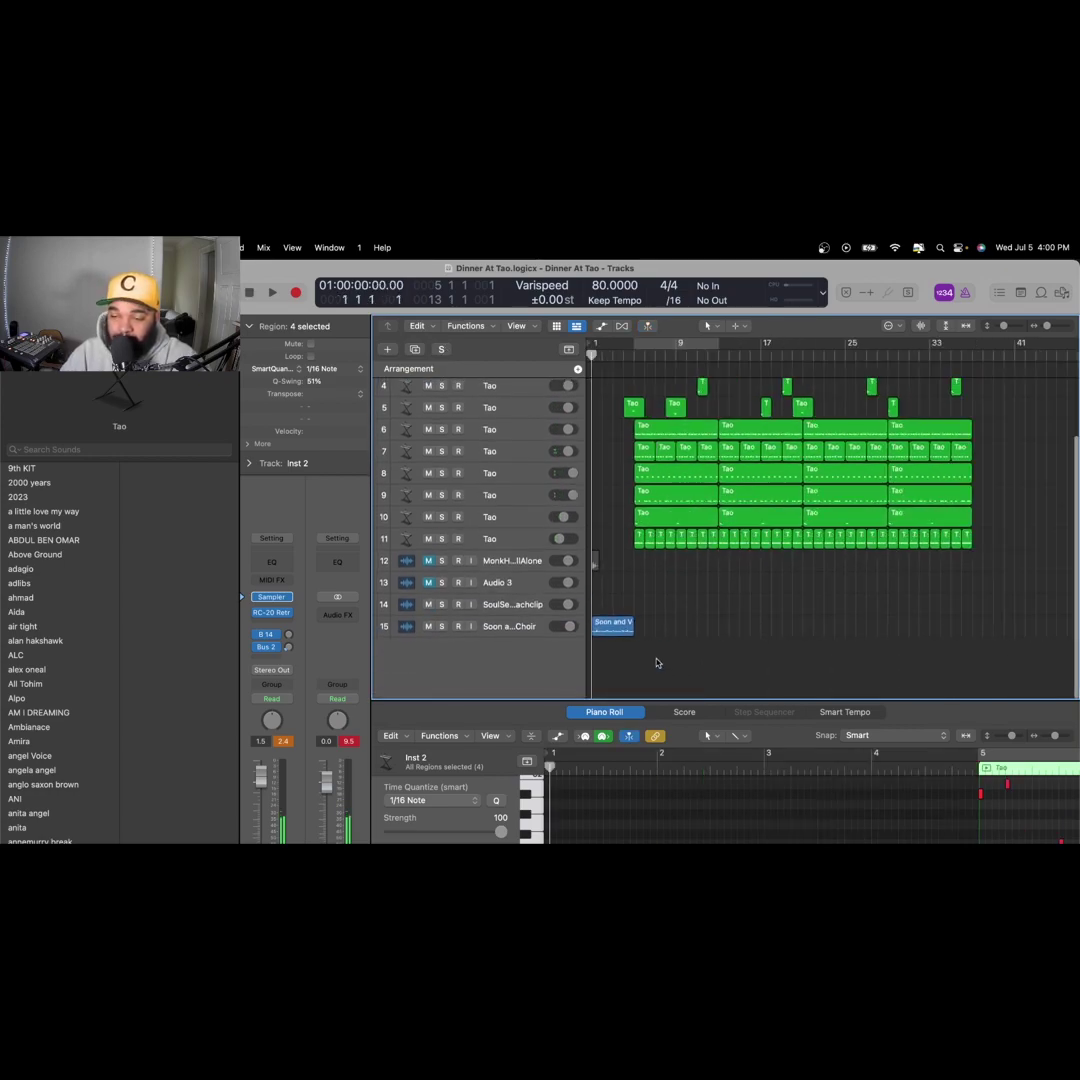
pyautogui.scroll(3, 677, 569)
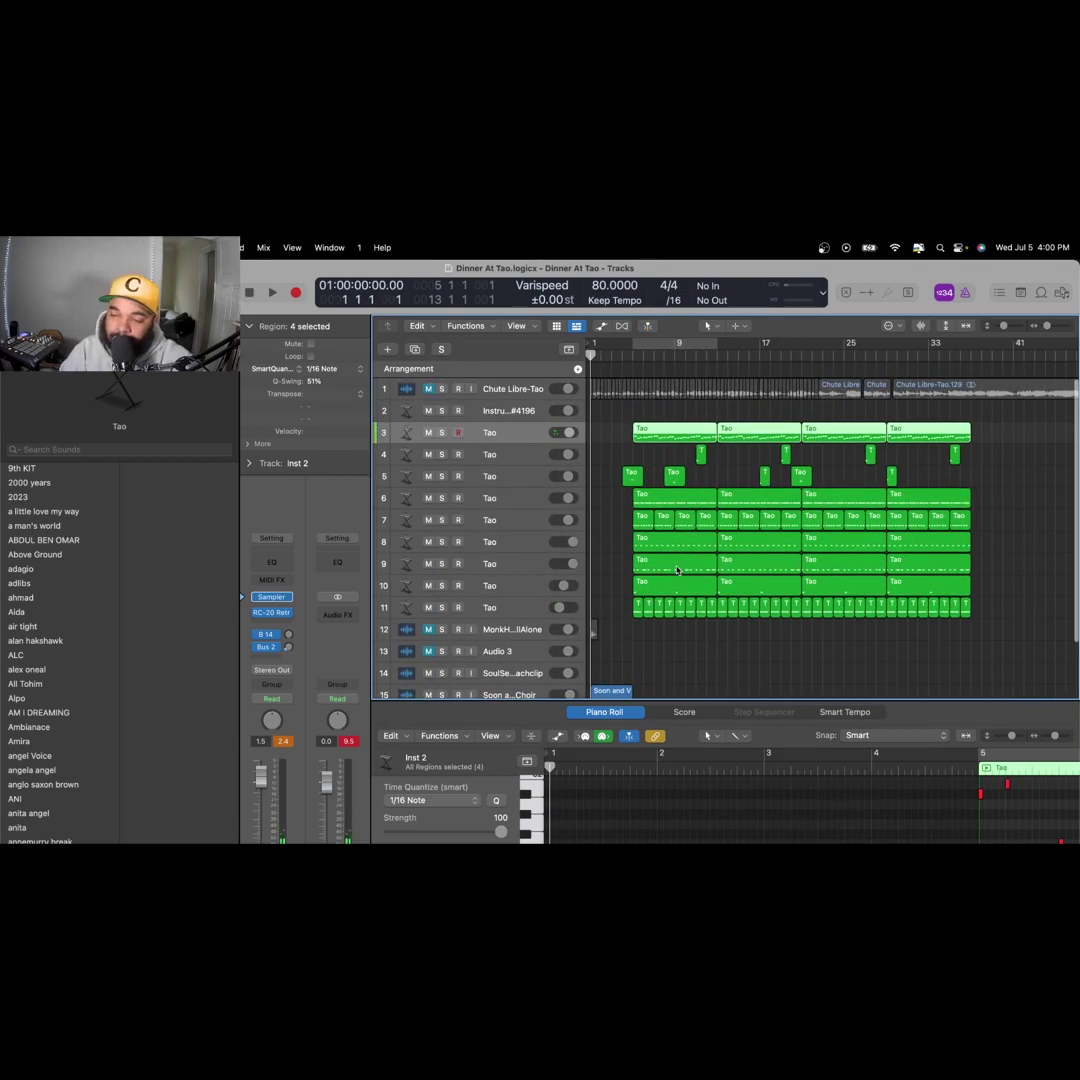
pyautogui.press('space')
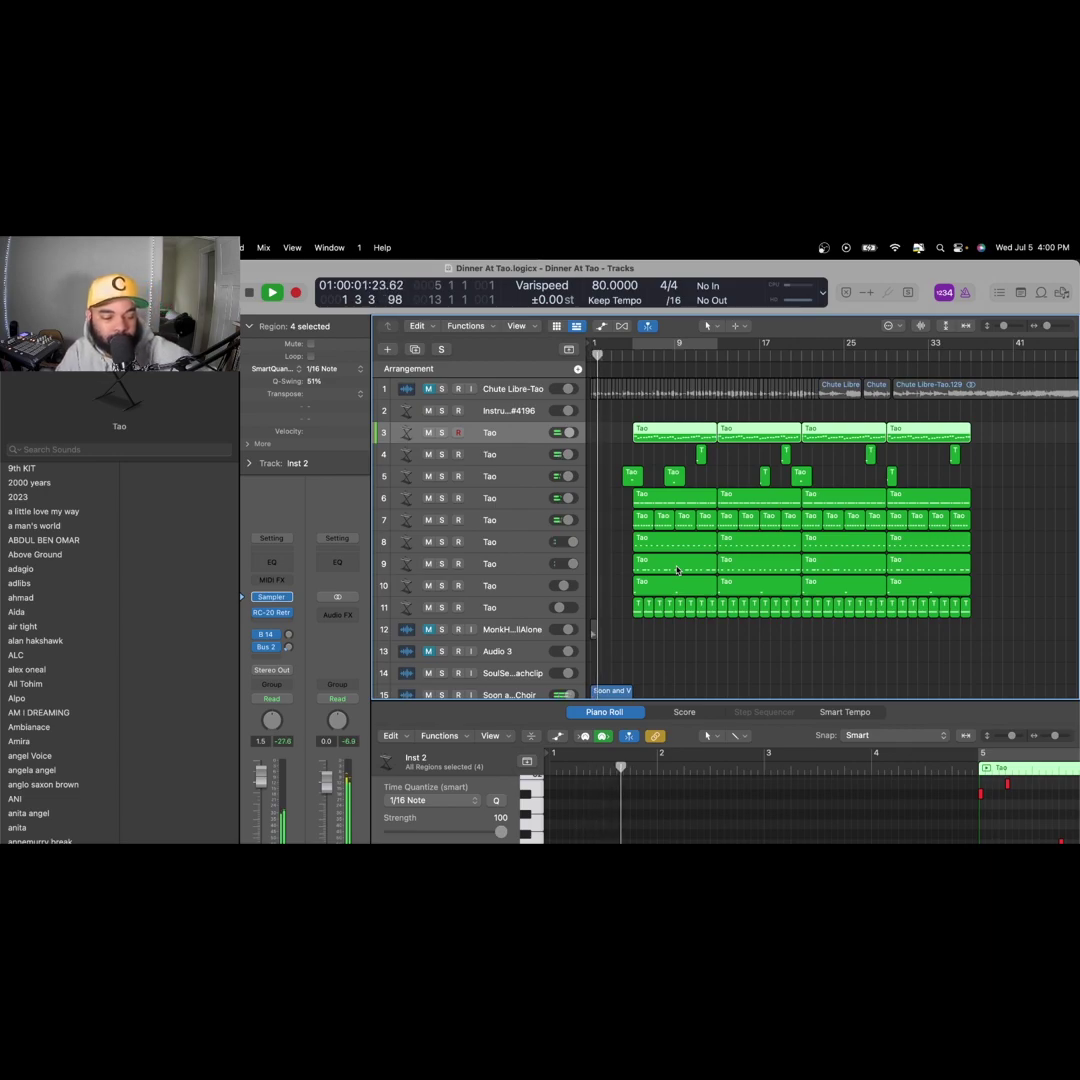